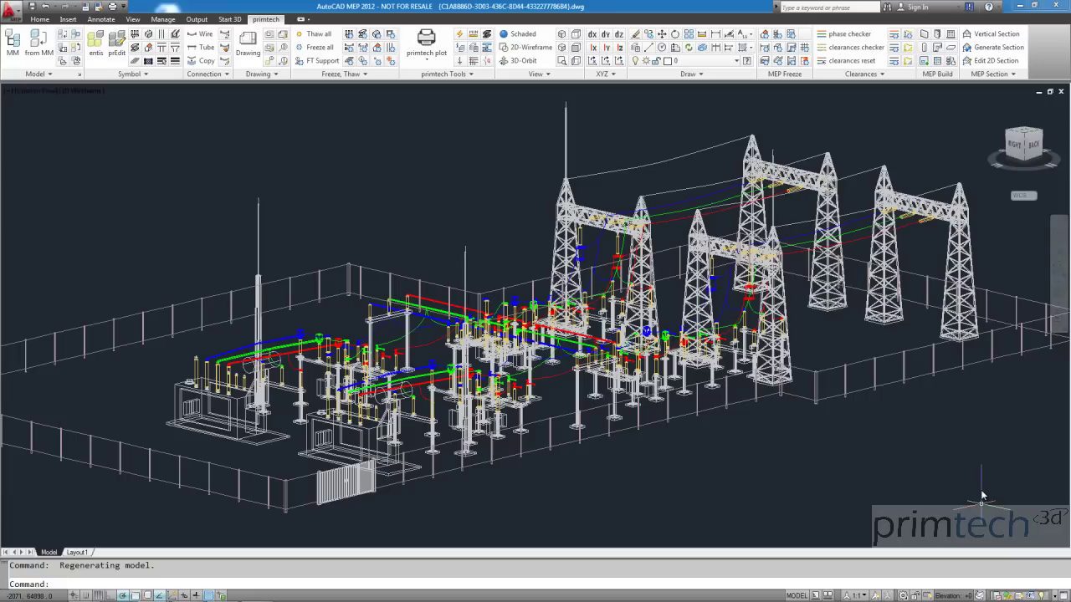
left_click(882, 76)
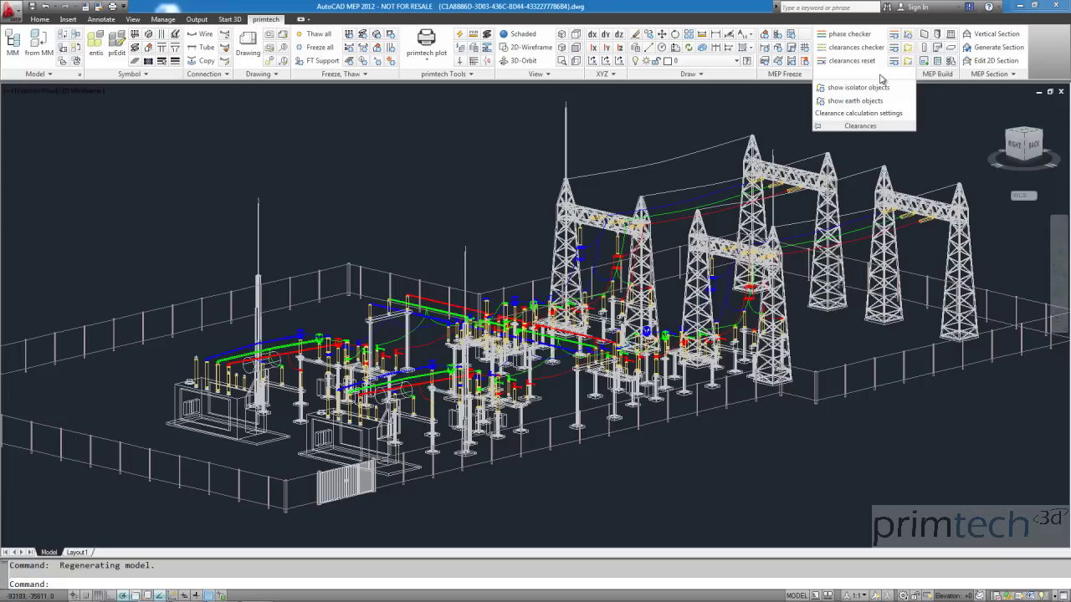
left_click(861, 102)
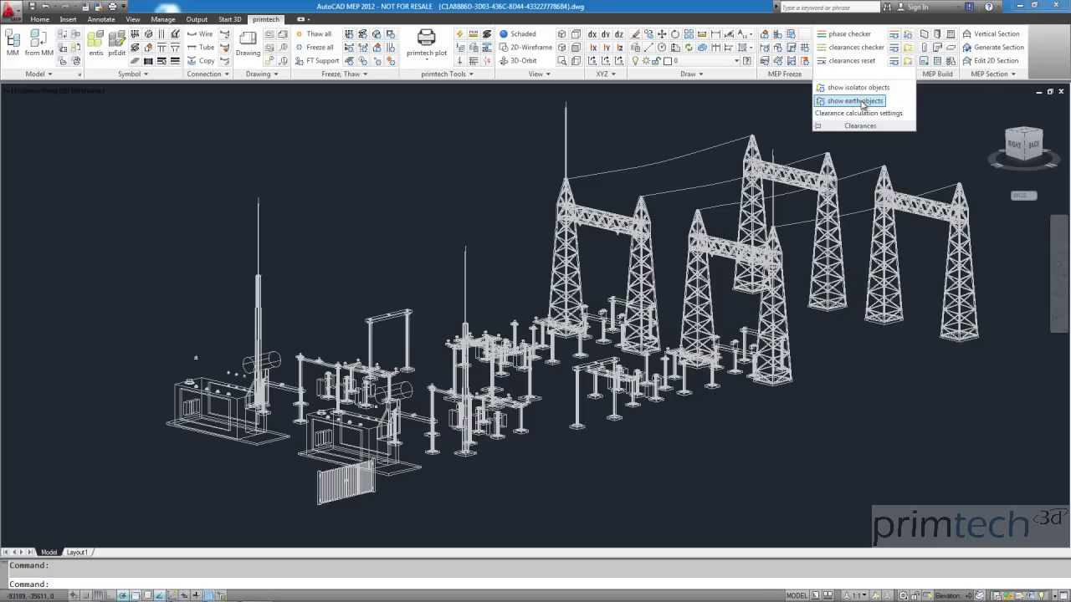
left_click(867, 88)
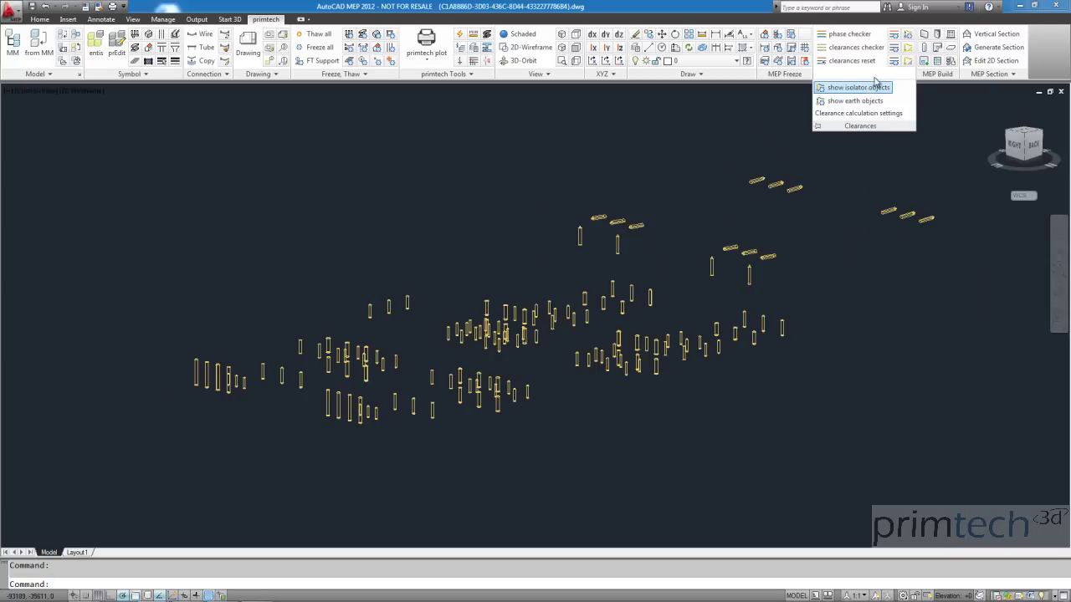
left_click(907, 37)
left_click(894, 47)
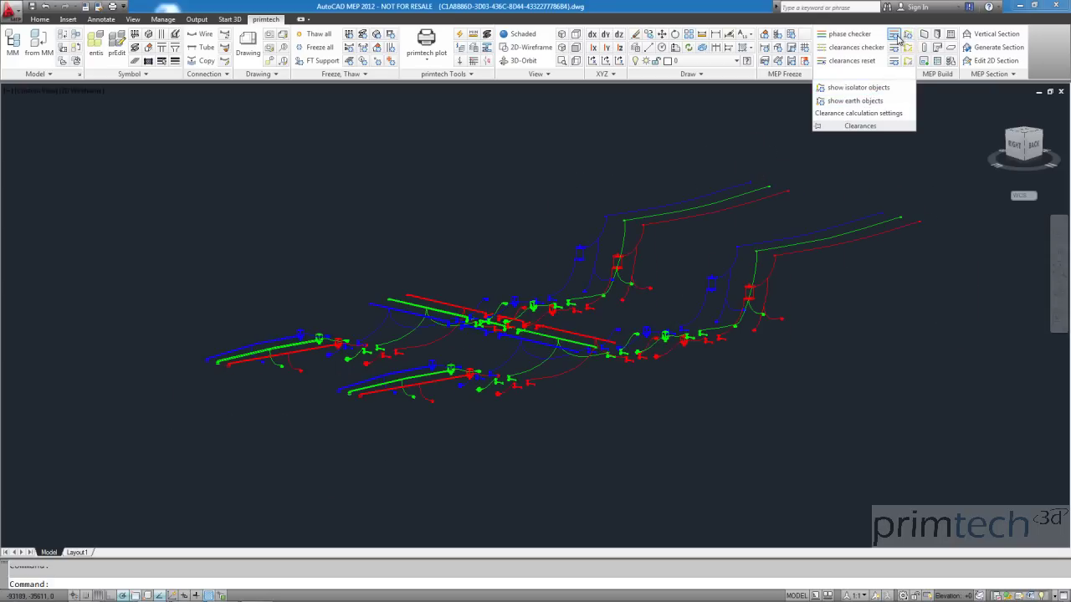
left_click(894, 50)
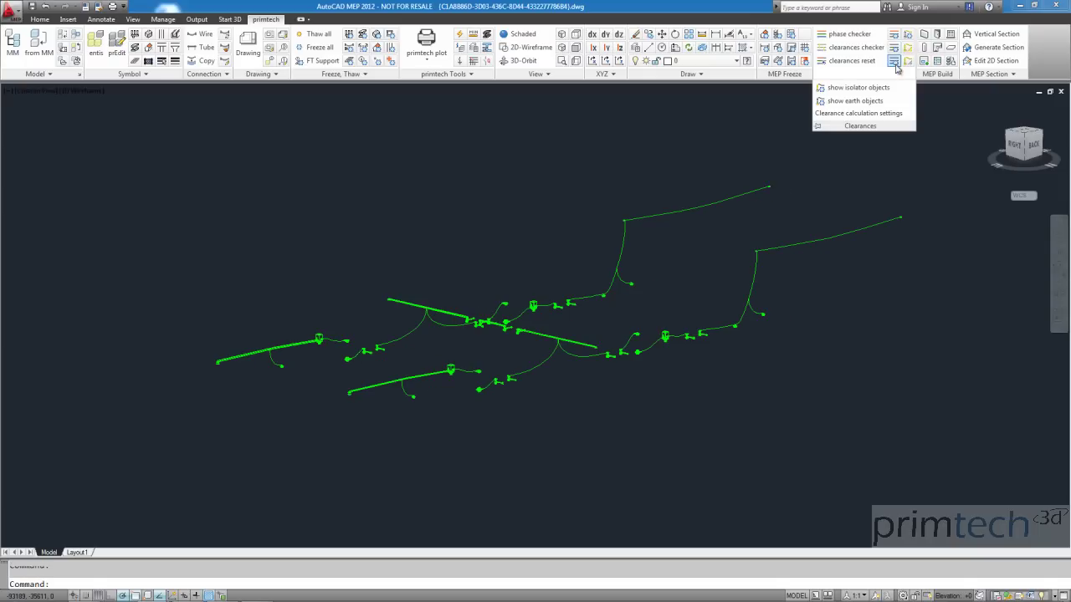
left_click(908, 50)
left_click(909, 50)
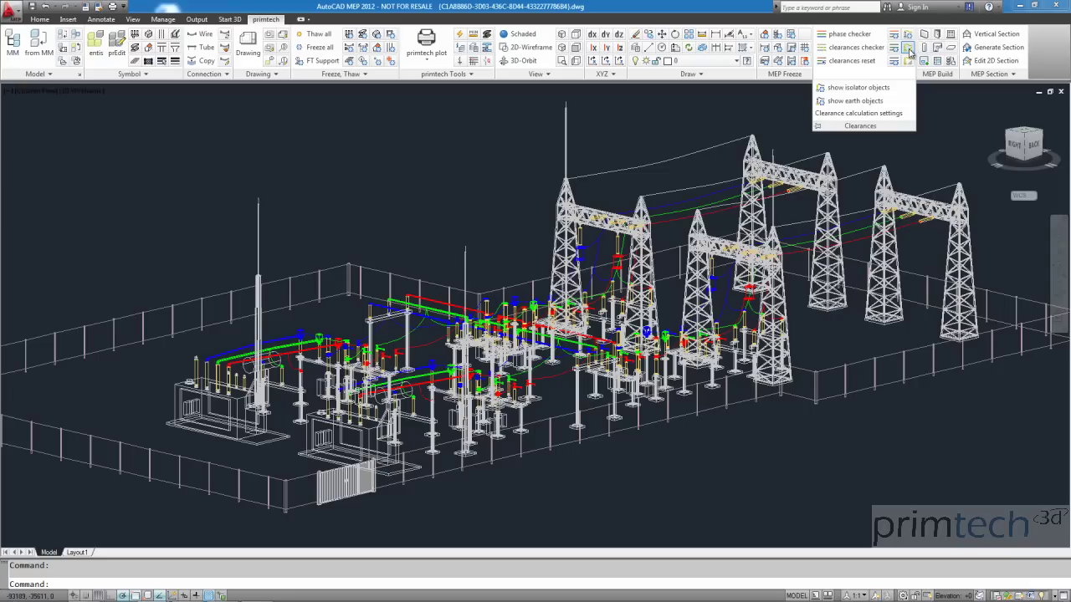
Step: Run the clearance check with Phase to Phase, Phase to Earth and Phase to Fences enabled
left_click(870, 49)
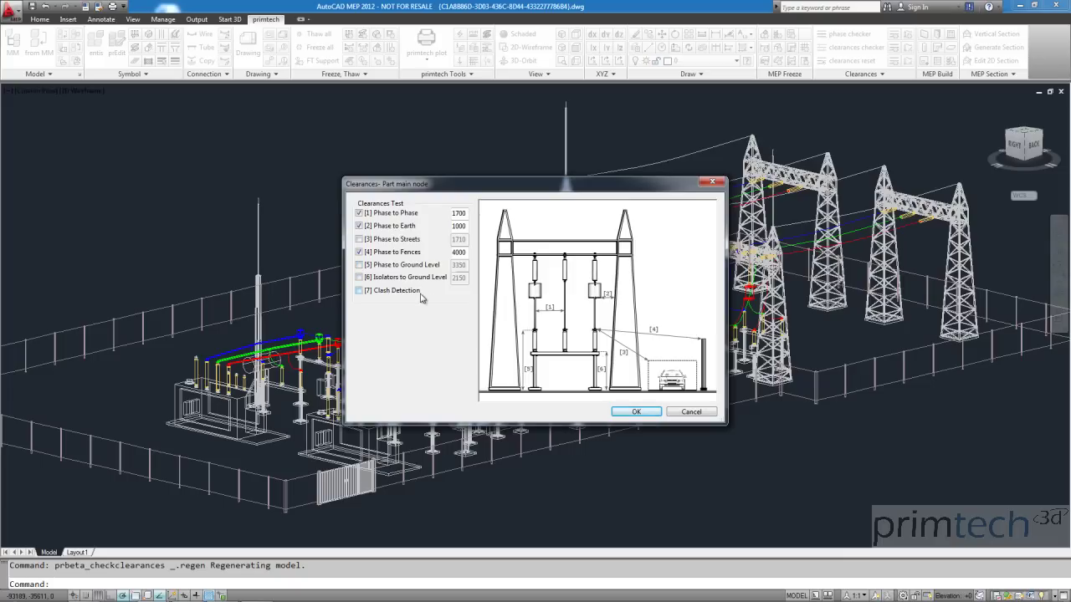
left_click(636, 412)
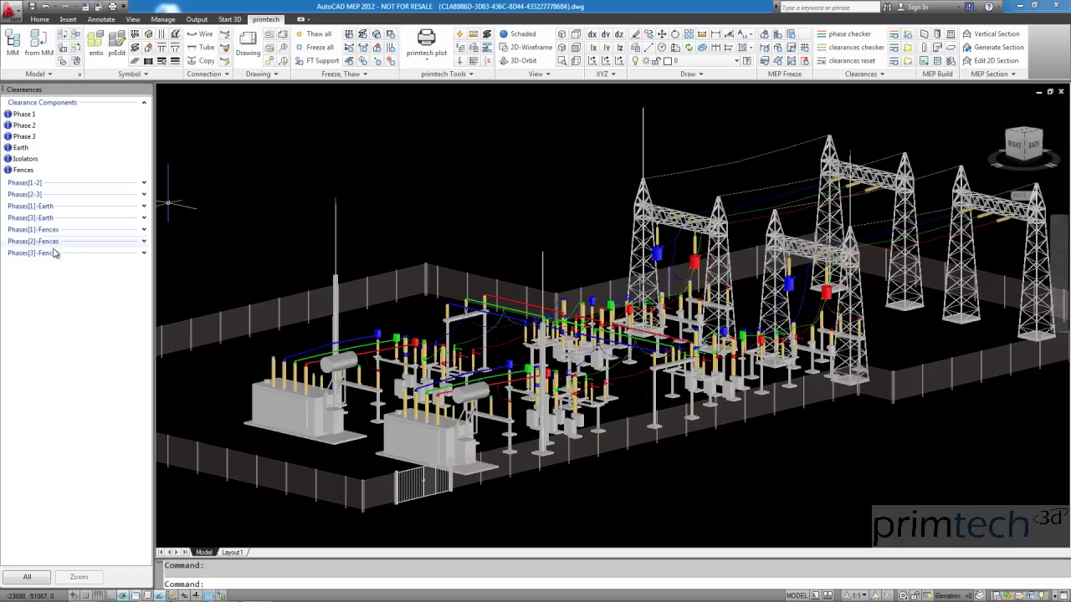
Step: Highlight the 3600 mm Phases[3]-Fences clearance, zoom in and pick the nearby beam and wire
left_click(144, 254)
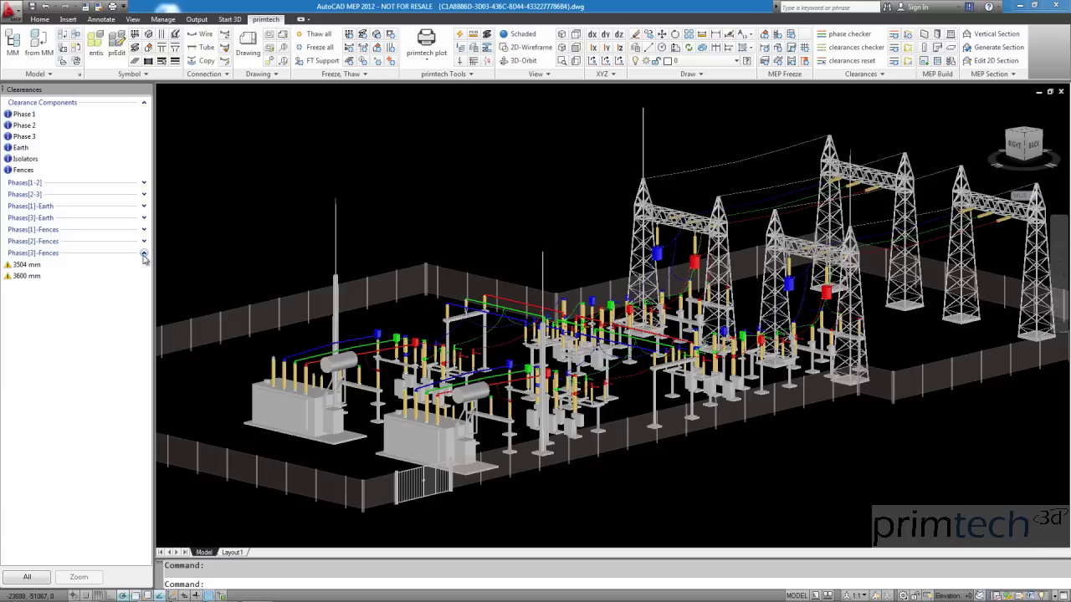
left_click(24, 278)
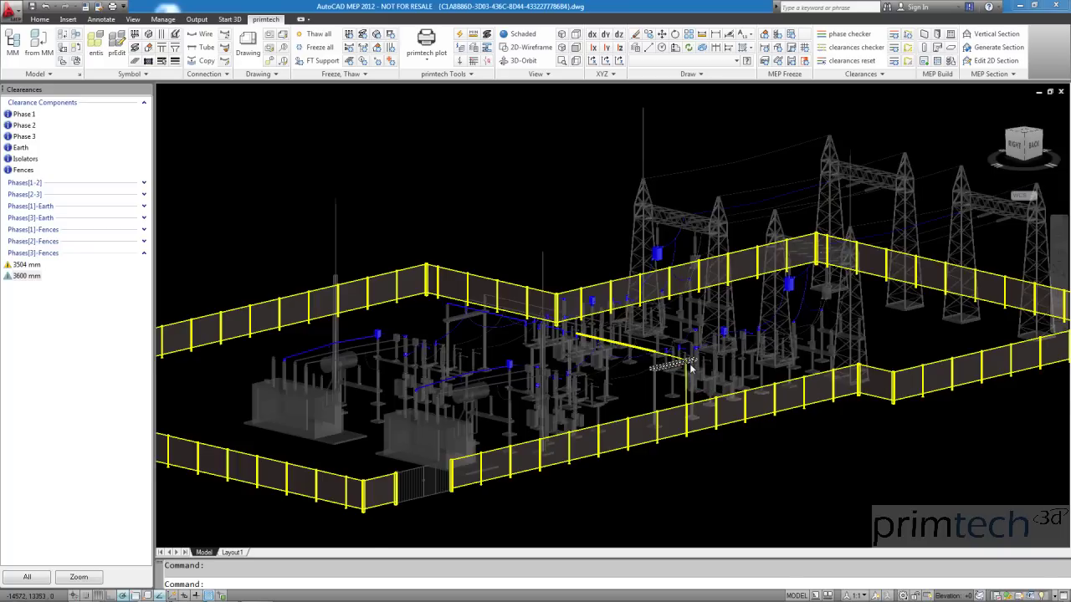
scroll(691, 368, "up", 2)
scroll(691, 369, "up", 2)
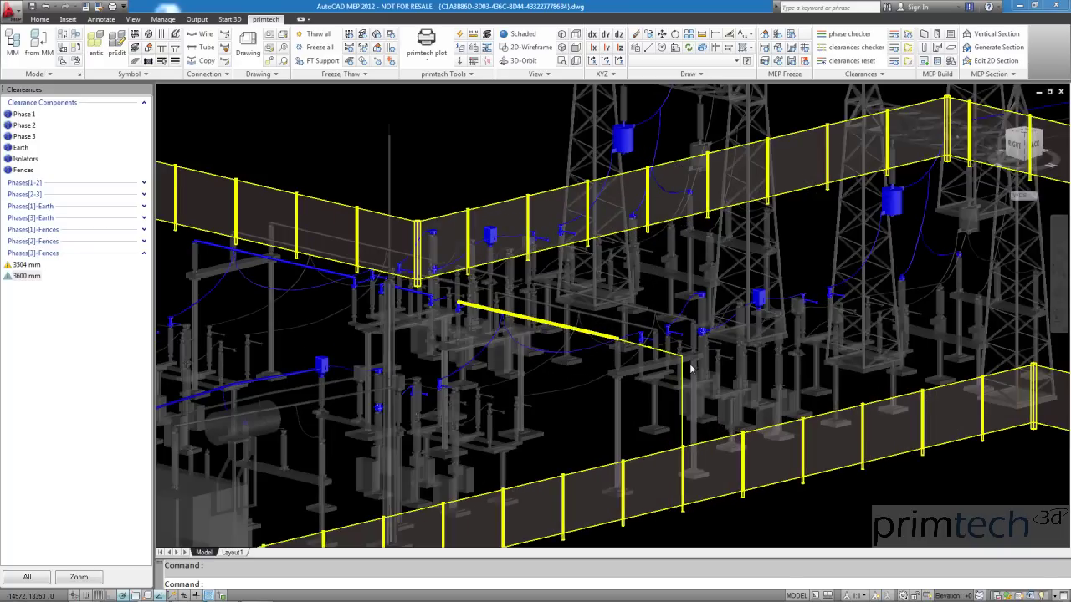
scroll(691, 368, "up", 2)
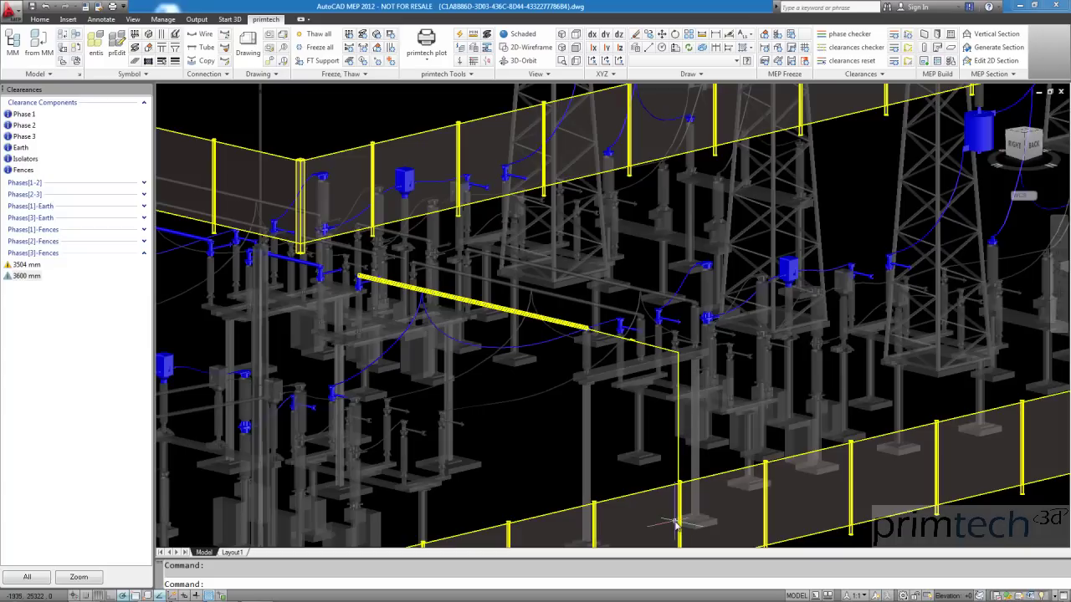
left_click(674, 359)
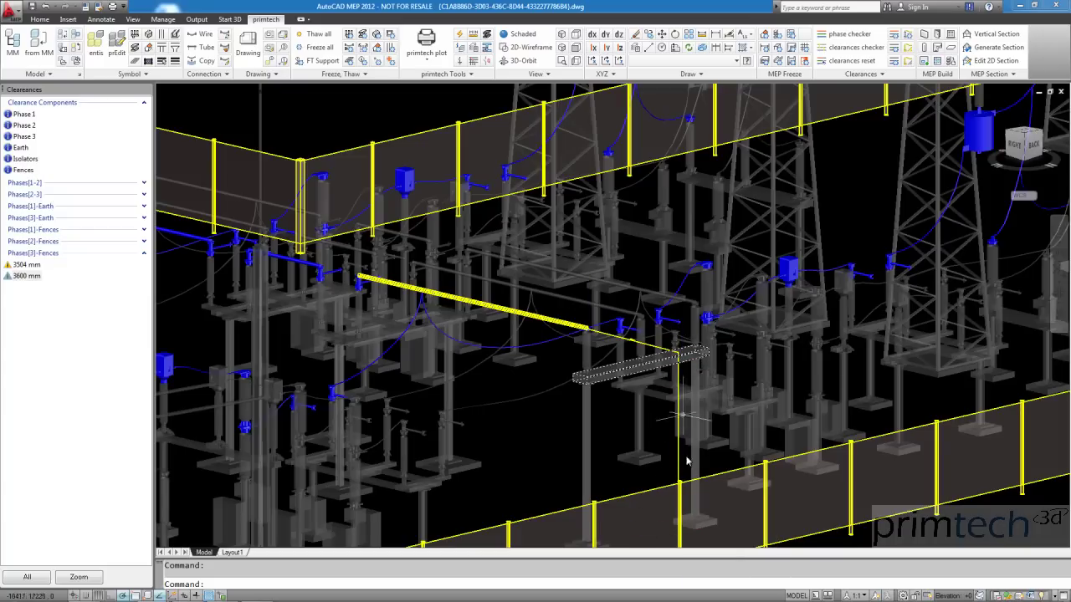
left_click(629, 336)
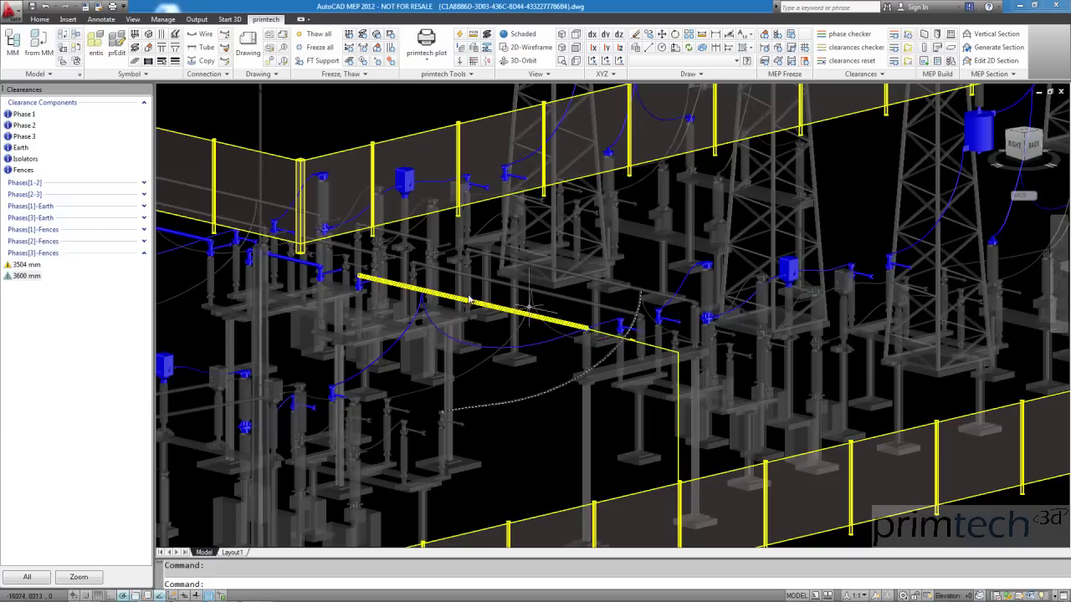
Step: Highlight the 950 mm clearances under Phases[1]-Earth in turn, resetting to the home view
left_click(144, 206)
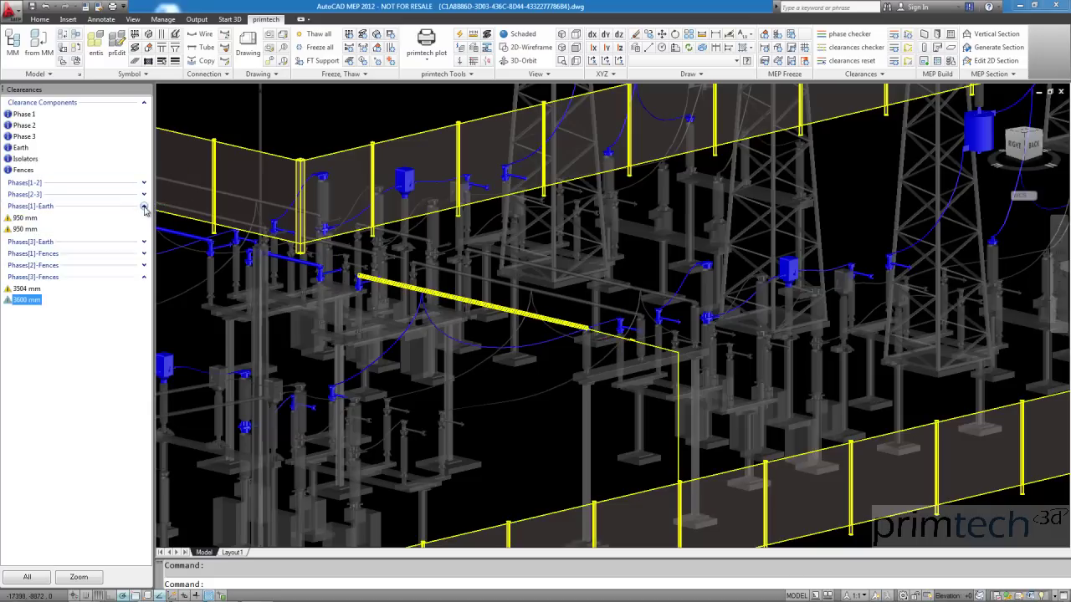
left_click(23, 218)
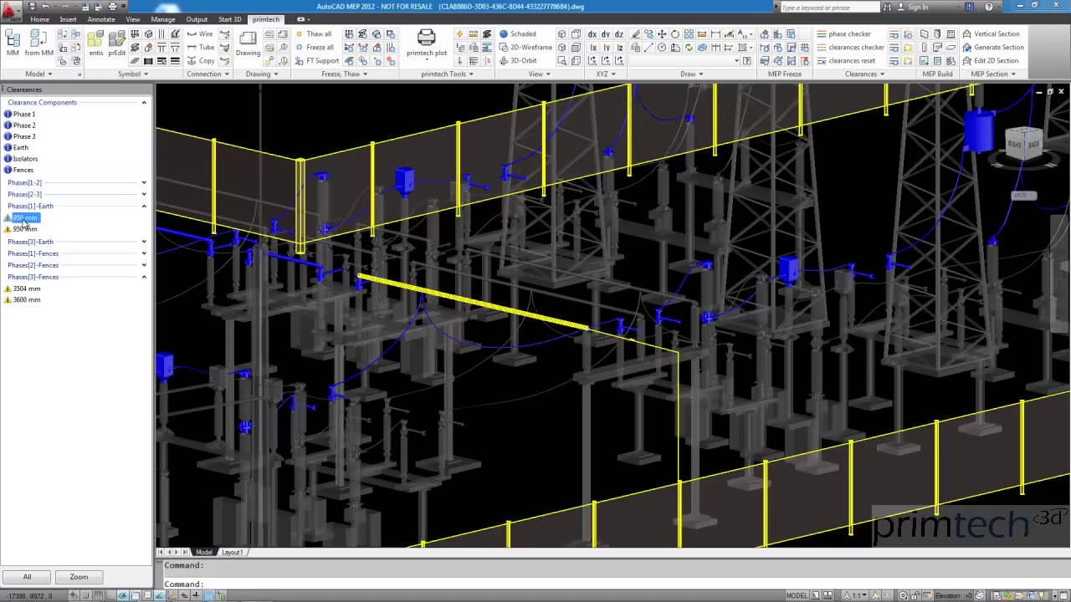
left_click(991, 108)
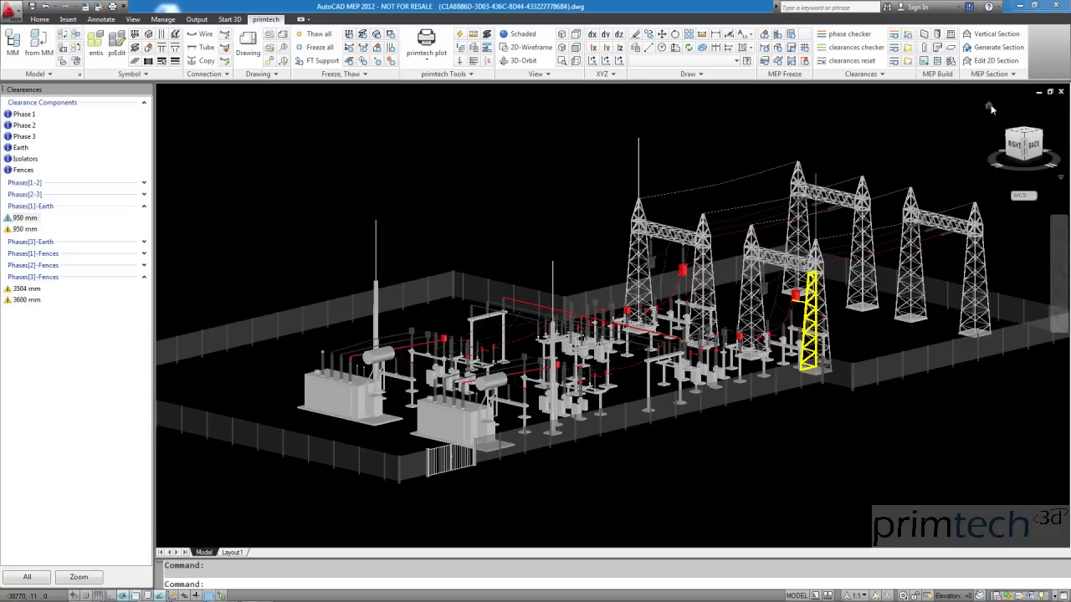
left_click(20, 229)
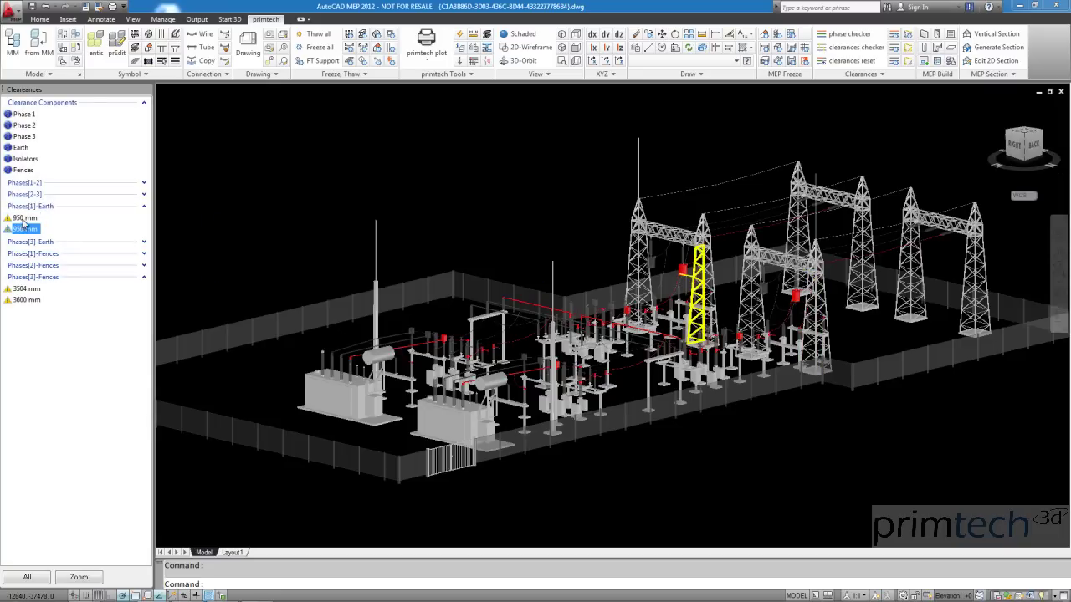
left_click(25, 218)
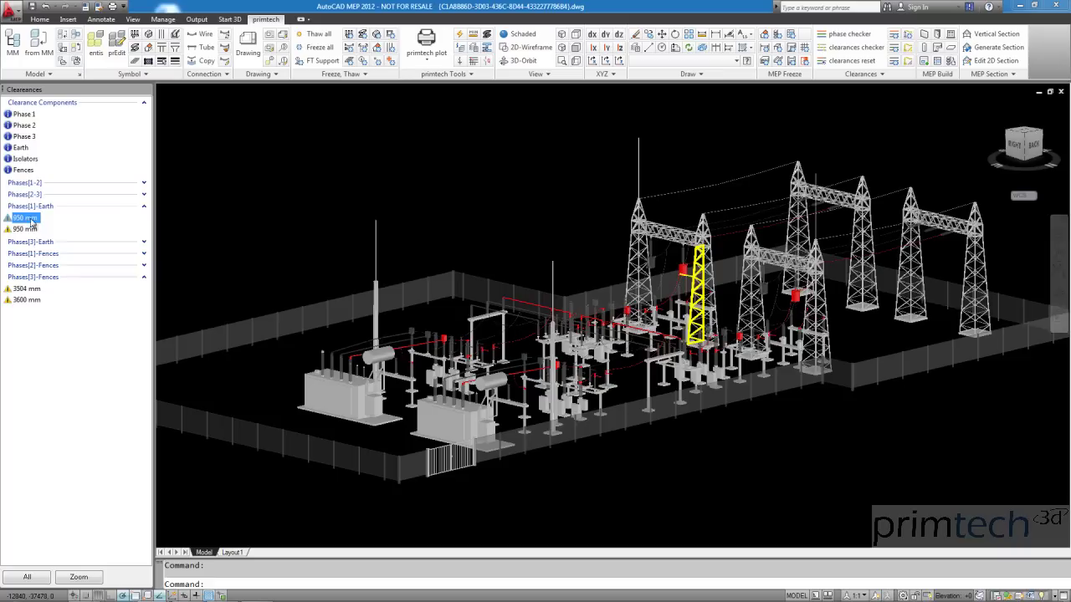
Step: View the 950 mm clearance from the right and zoom onto the insulator-to-tower dimension
left_click(1008, 132)
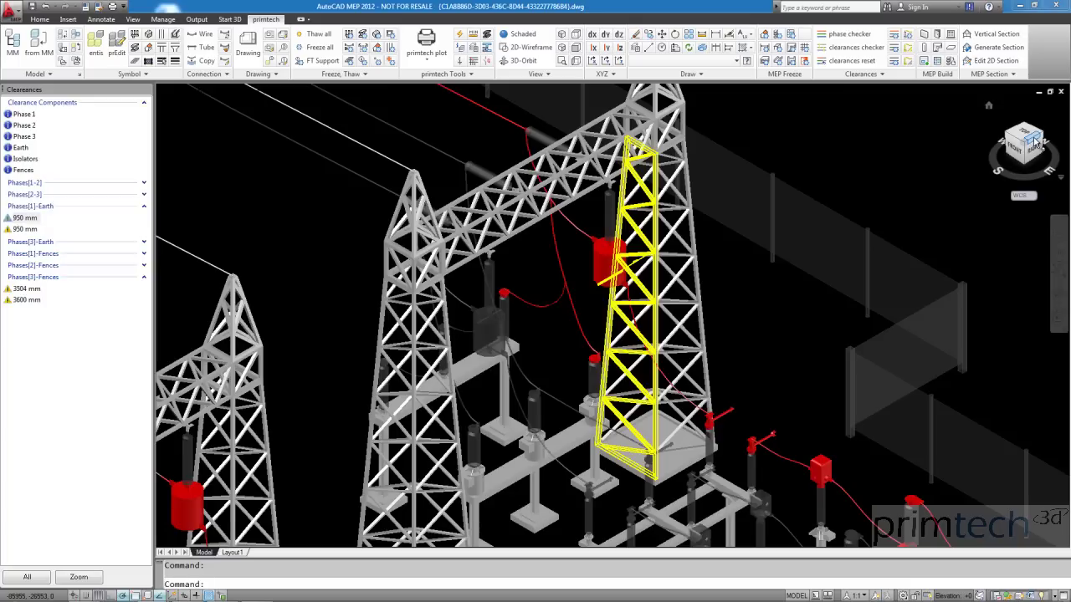
left_click(1036, 144)
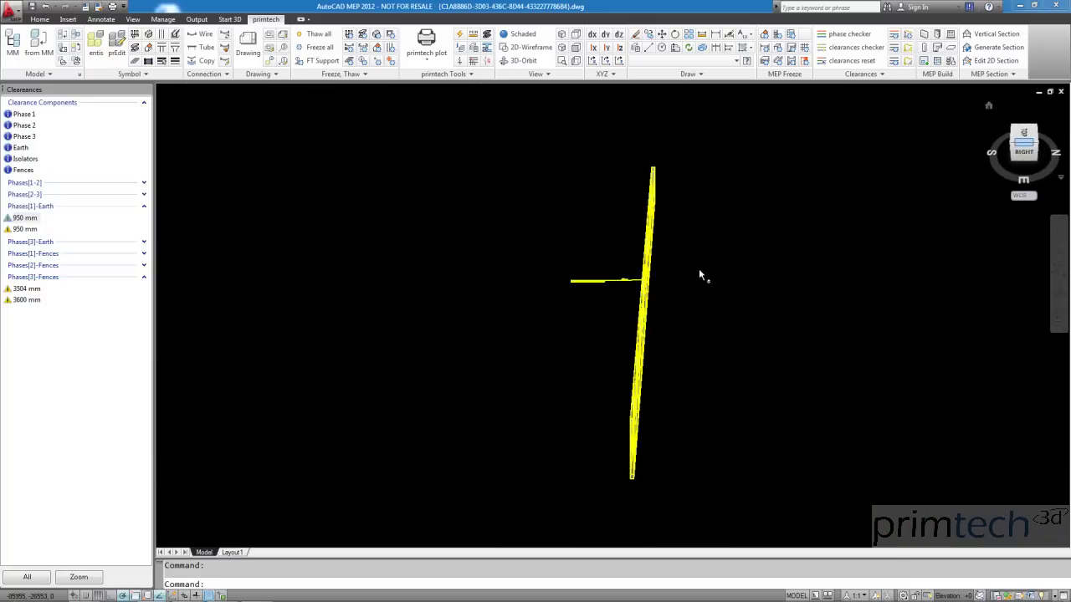
scroll(623, 285, "up", 2)
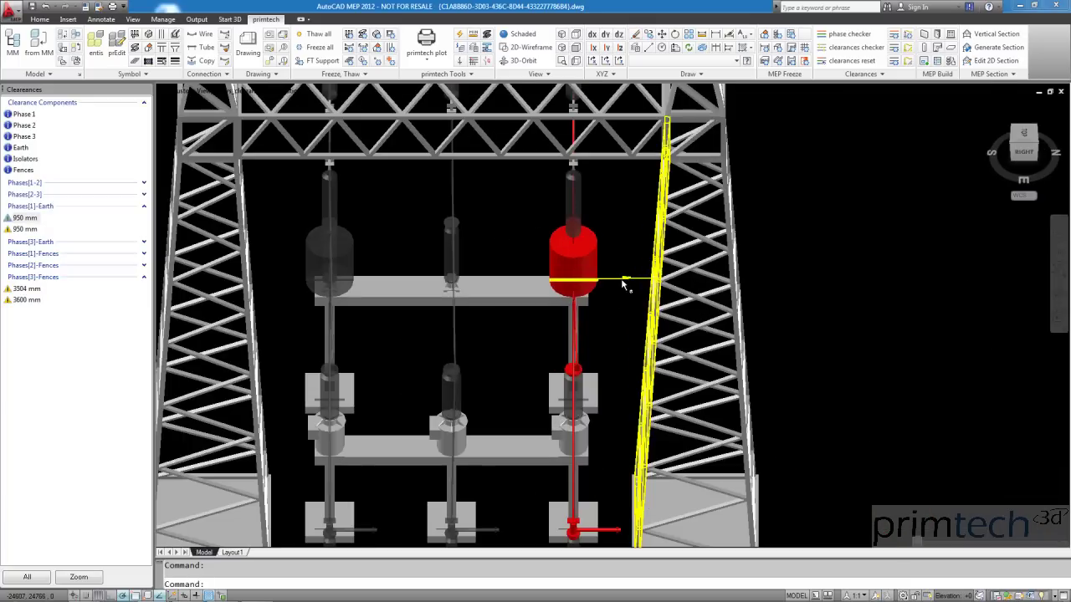
scroll(623, 284, "up", 1)
scroll(626, 282, "up", 1)
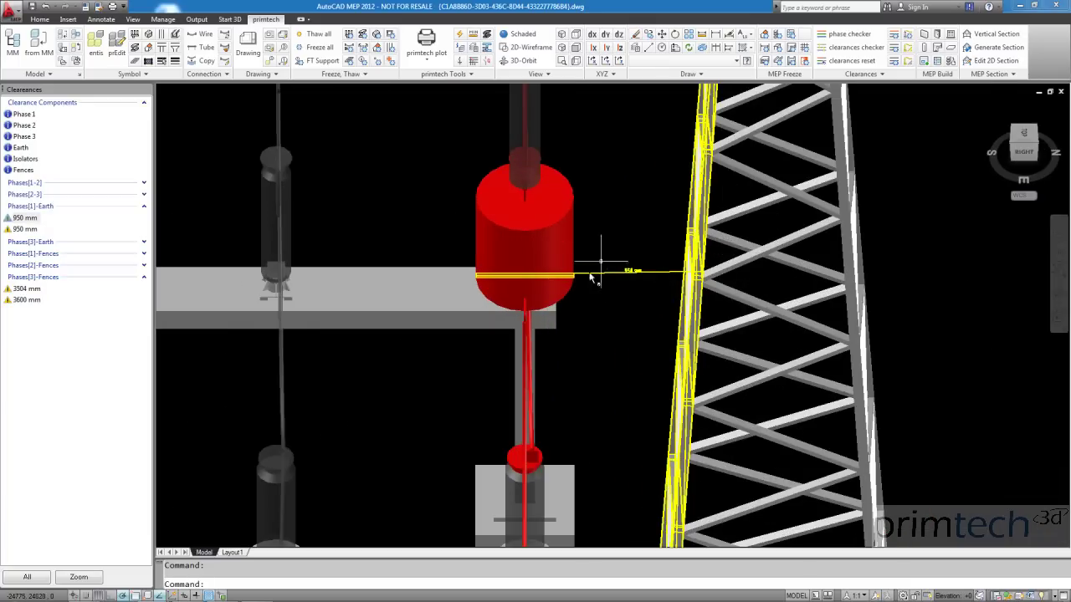
scroll(645, 281, "up", 1)
scroll(645, 278, "up", 1)
scroll(645, 279, "up", 1)
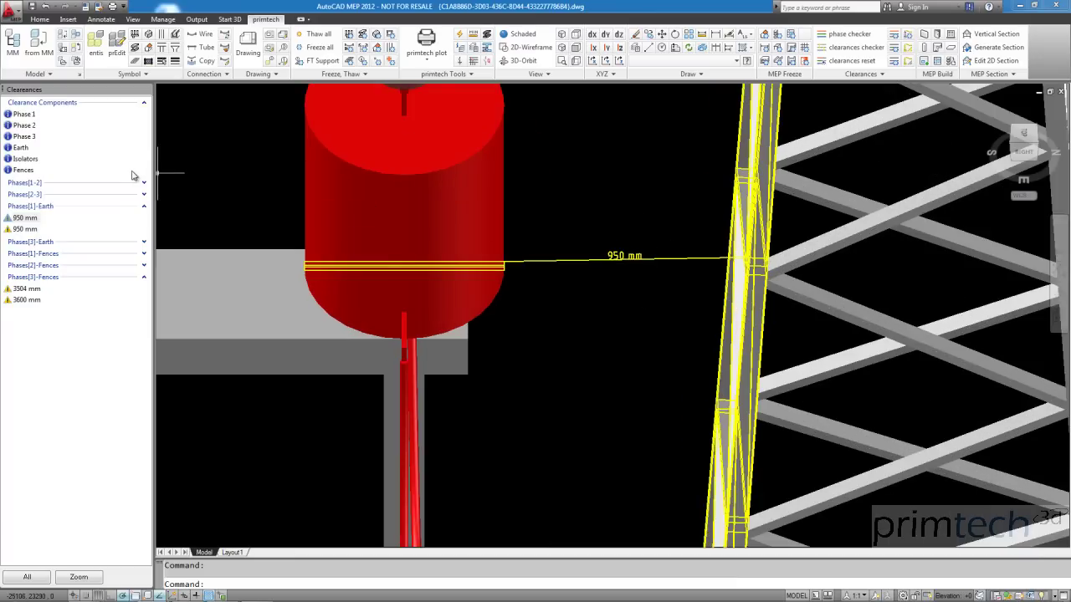
Step: Clear the highlighting and show the substation from Top in 2D Wireframe
left_click(576, 35)
left_click(577, 35)
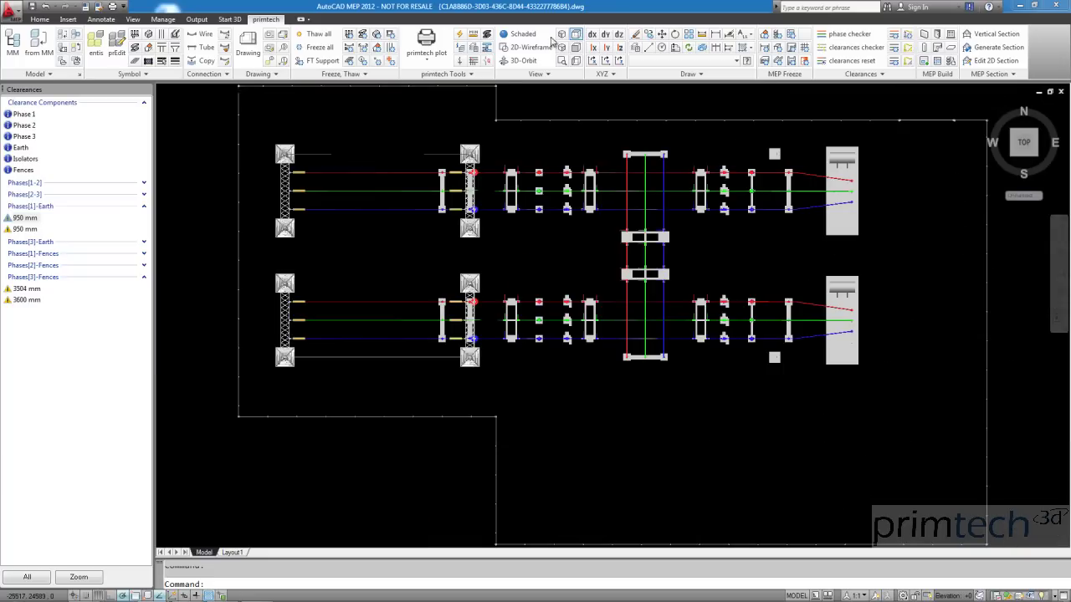
left_click(525, 47)
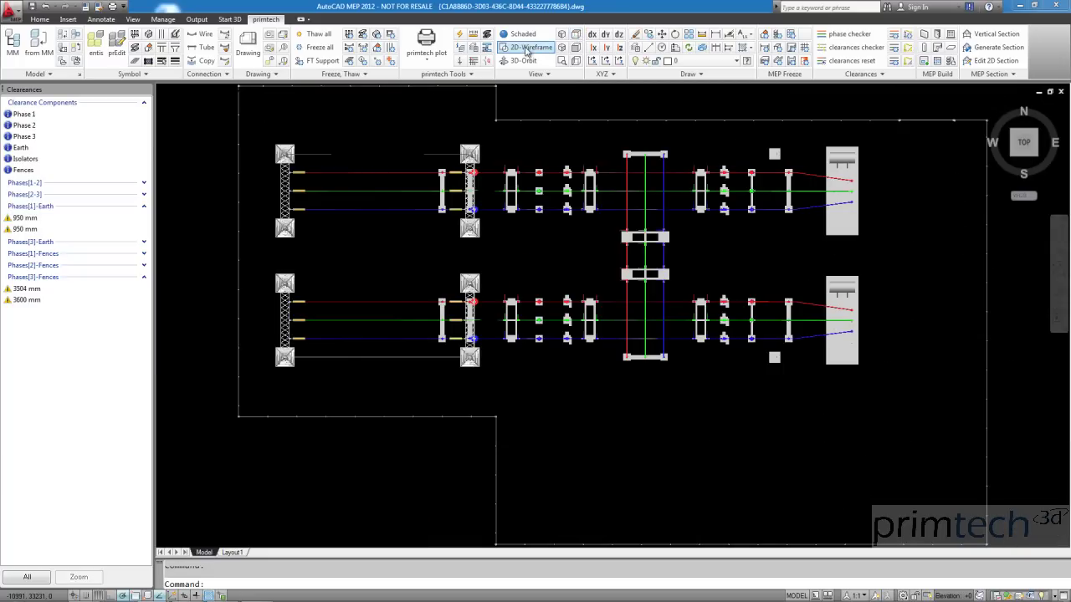
Step: Highlight the 890 mm Phases[1-2] clearance and extend the selection to the following entries
left_click(143, 183)
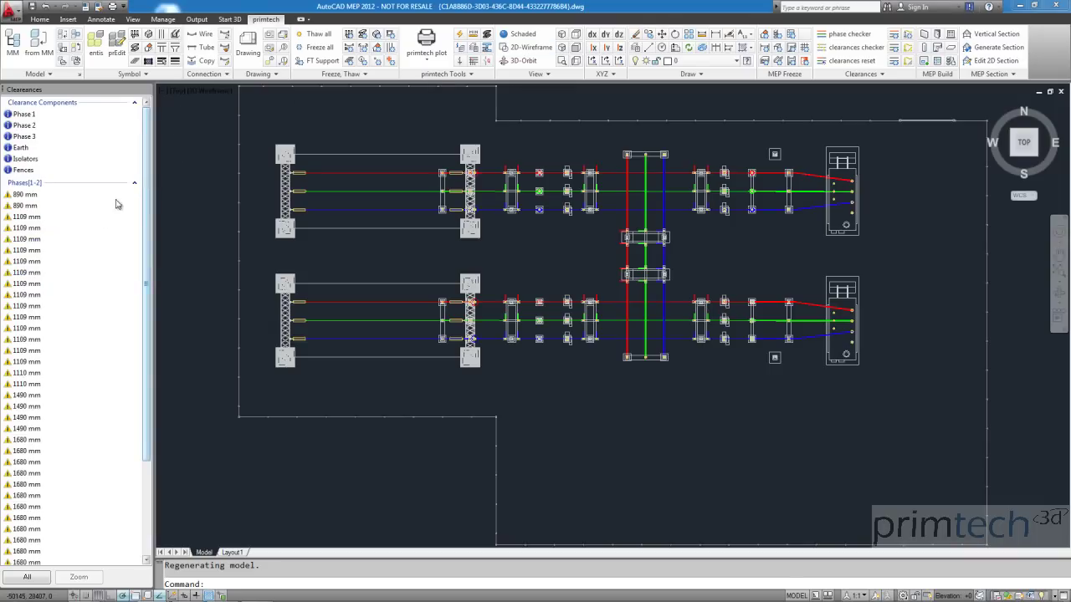
left_click(25, 196)
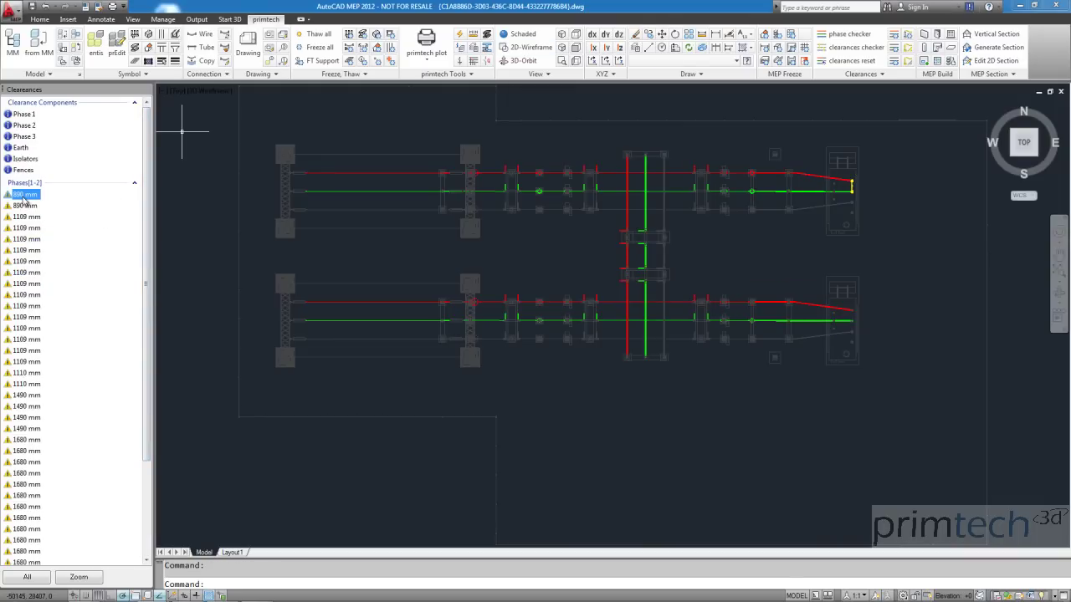
key("shift+Down")
key("shift+Down")
key("shift+Down")
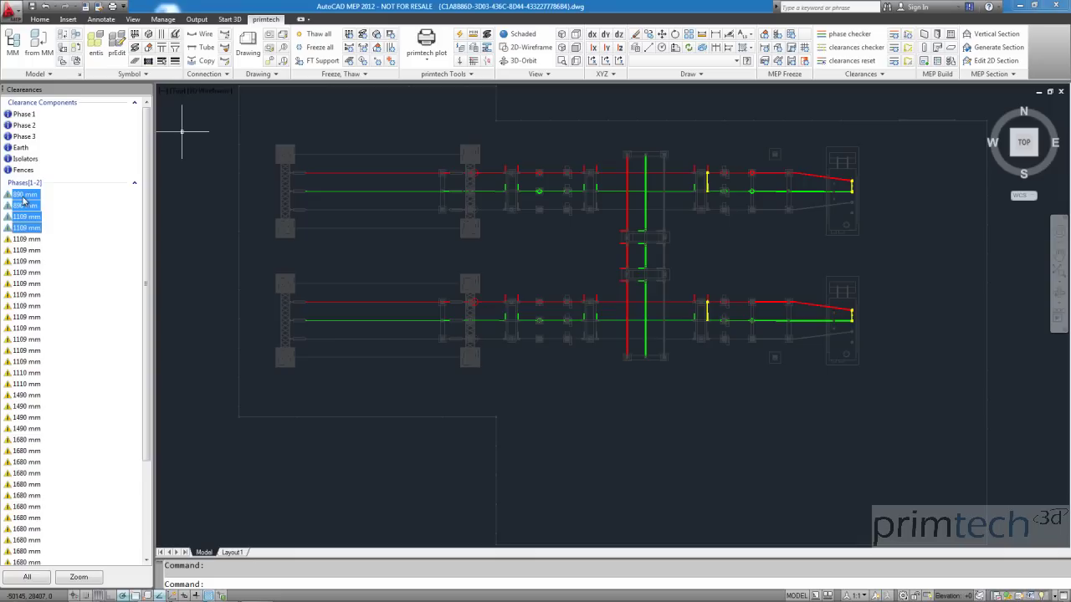
key("shift+Down")
key("shift+Down")
key("shift+Down")
key("shift+Down")
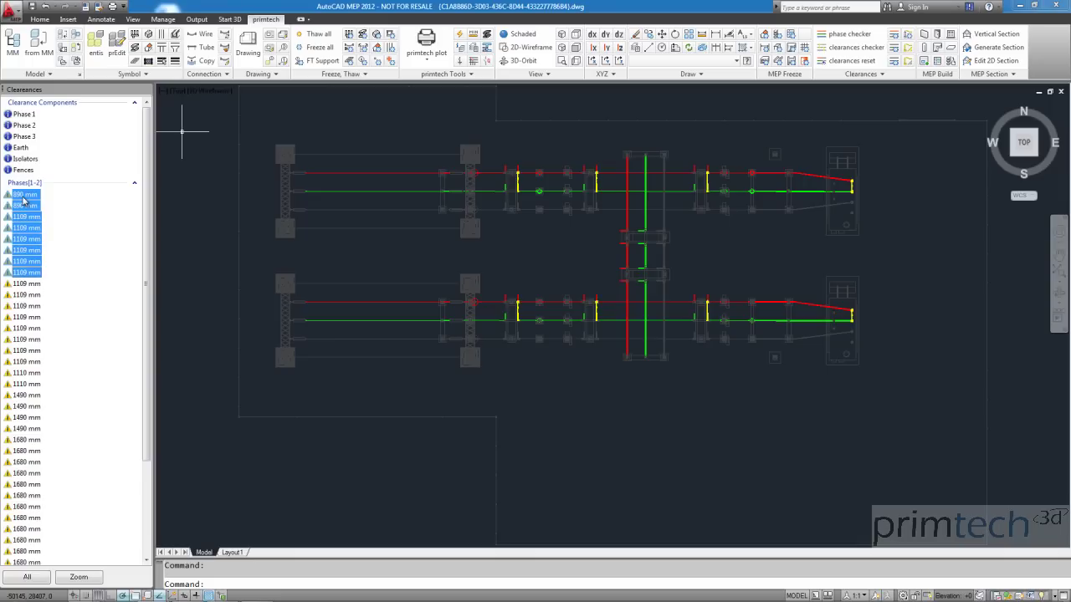
key("shift+Down")
key("shift+Down")
key("shift+Down")
key("shift+Down")
key("shift+Down")
key("shift+Down")
key("shift+Down")
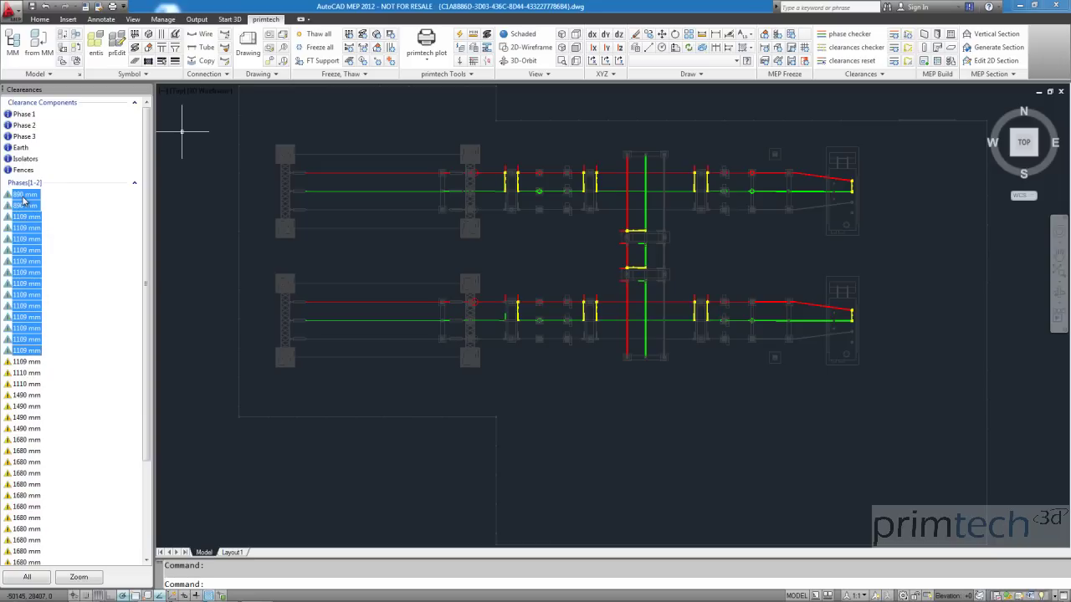
key("shift+Down")
key("shift+Down")
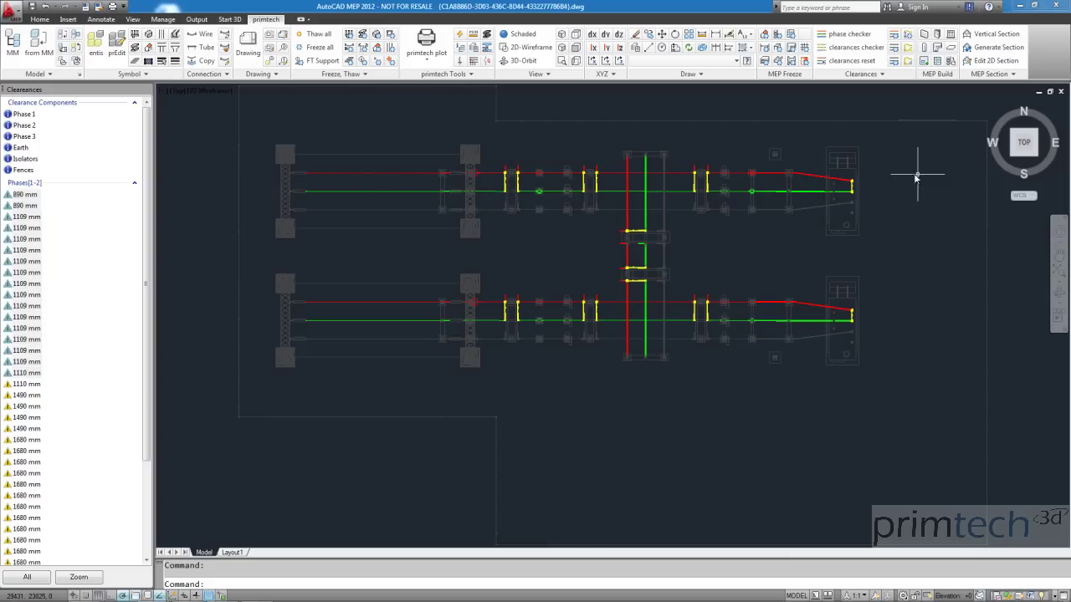
Step: Inspect the first 1490 mm phase 1-2 clearance in 3D, then return to Home view
left_click(29, 397)
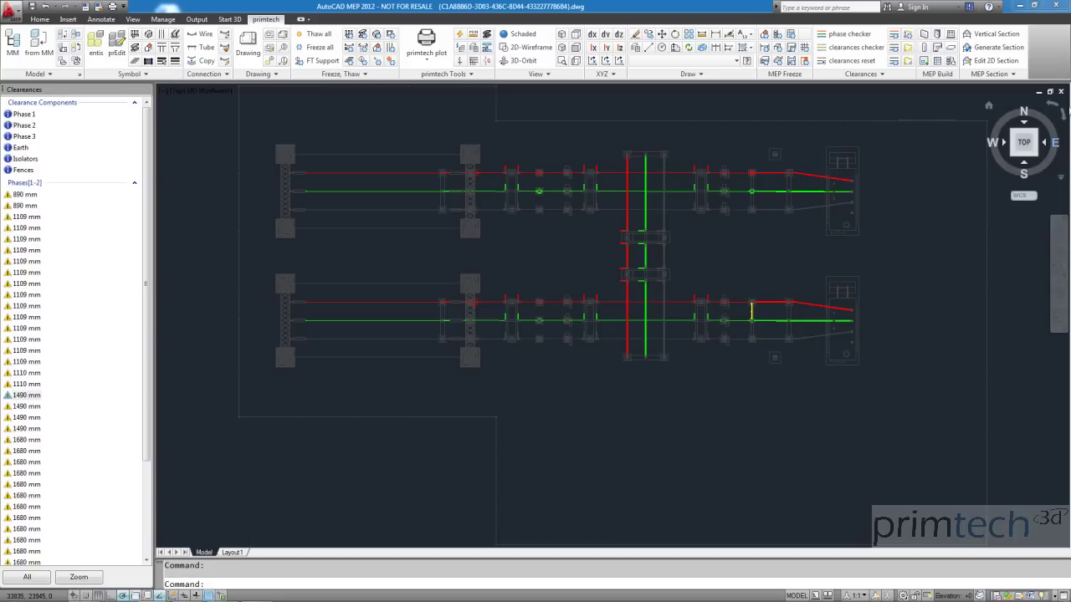
mouse_move(1022, 142)
left_click(1012, 134)
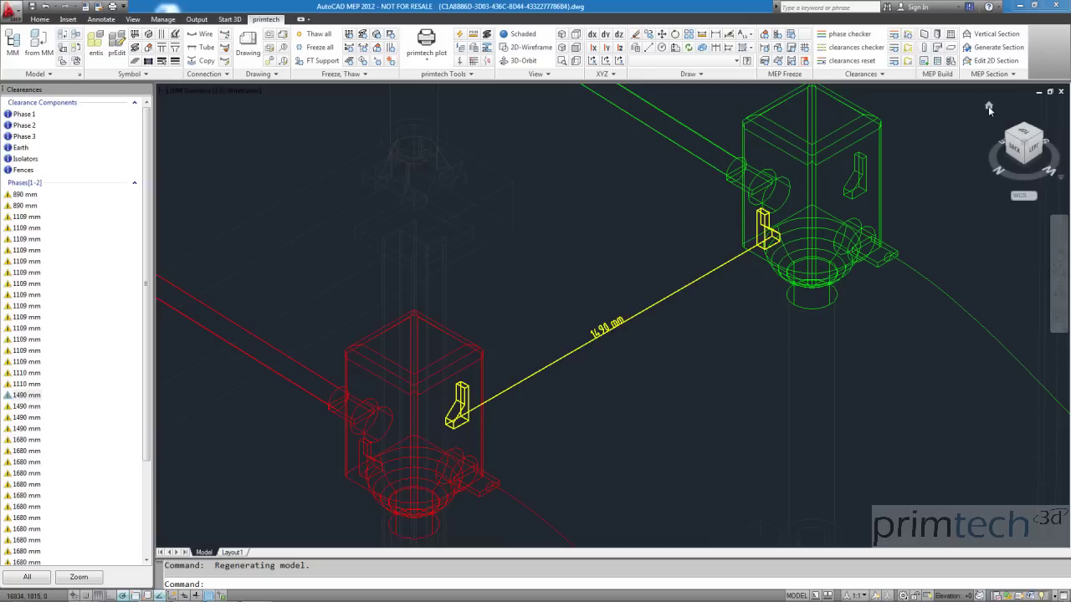
left_click(988, 106)
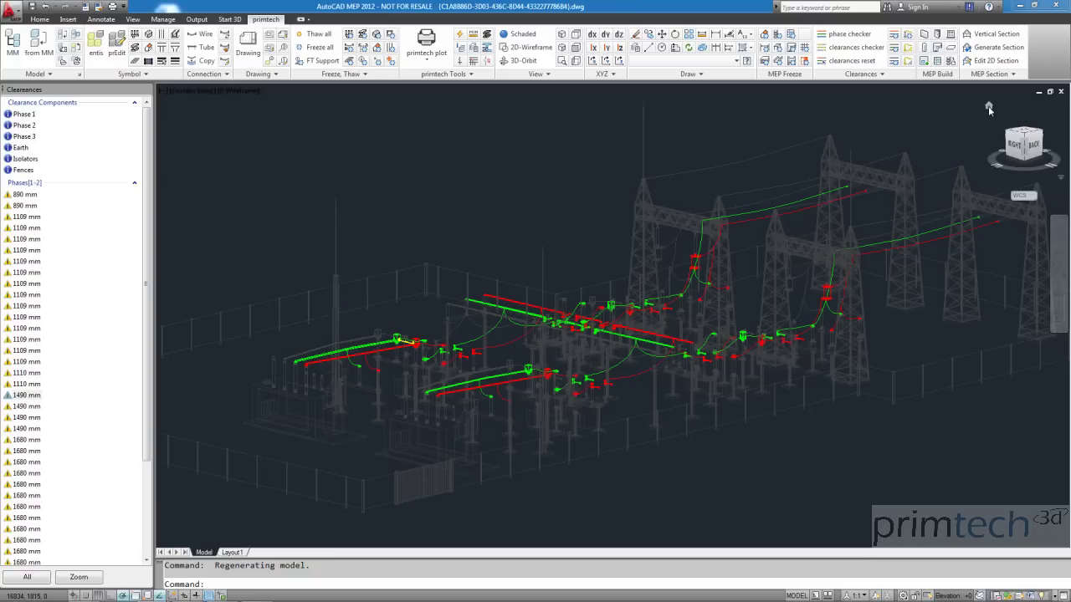